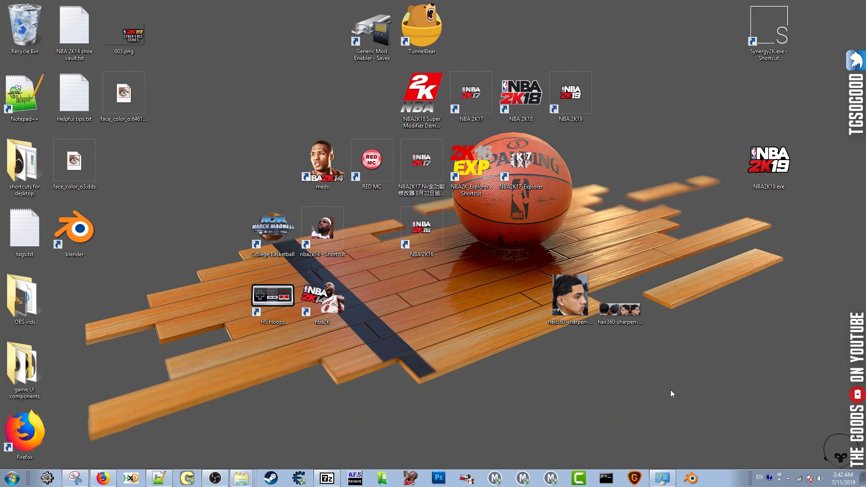
# Start Blender and delete all default objects from the scene: the cube, camera and lamp.
pyautogui.click(695, 485)
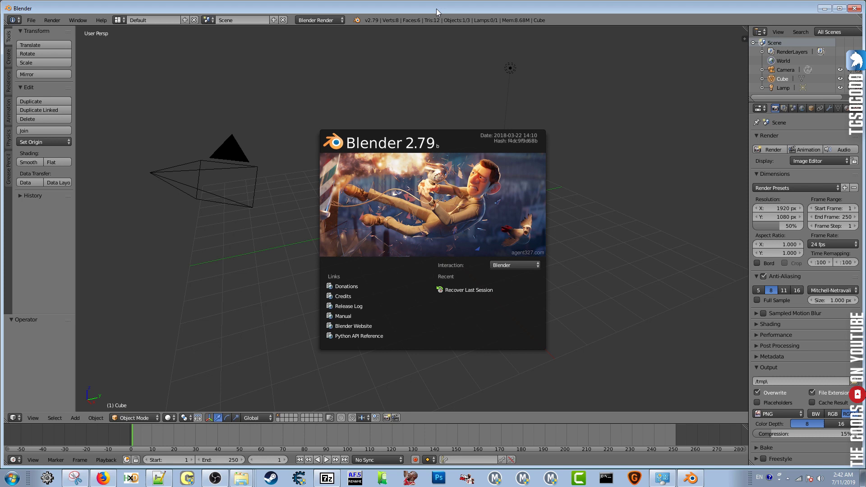
pyautogui.click(582, 97)
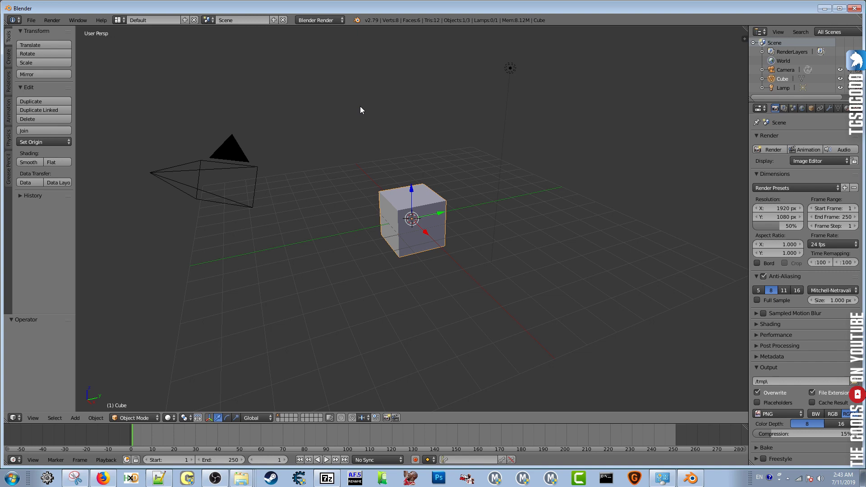
pyautogui.press('a')
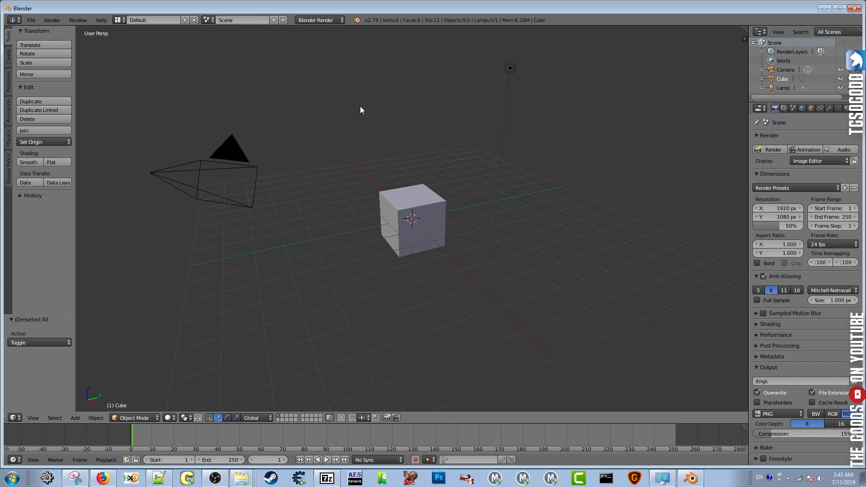
pyautogui.press('a')
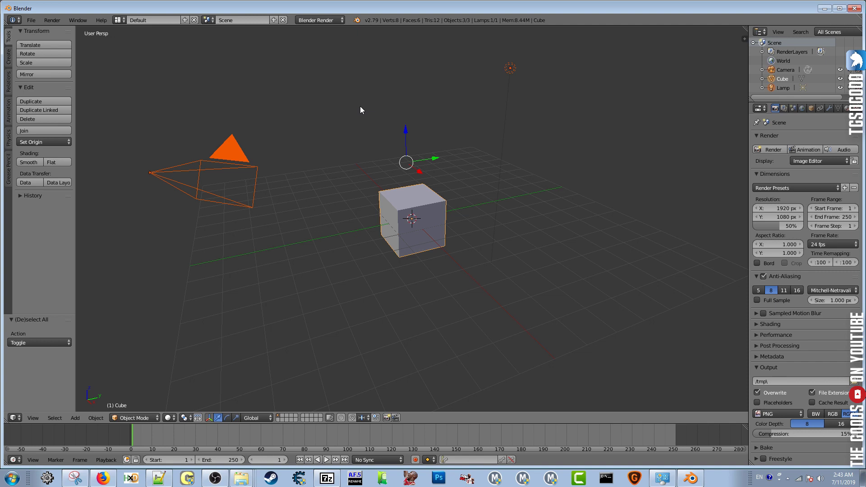
pyautogui.press('x')
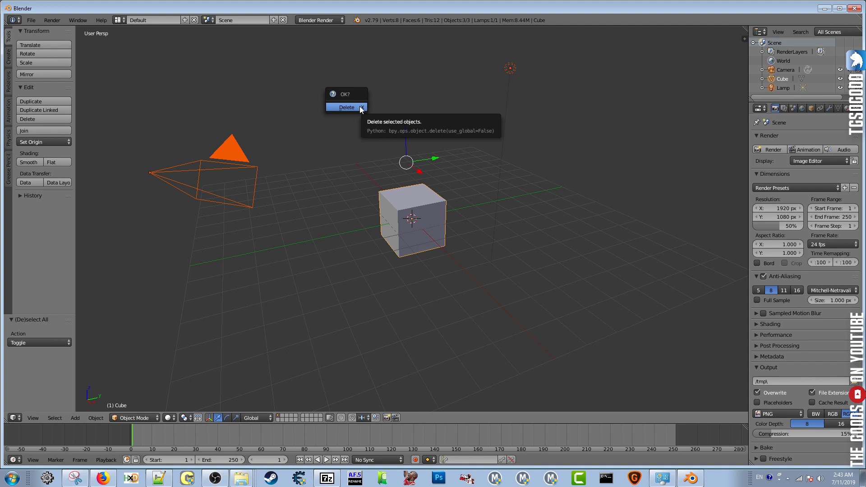
pyautogui.click(359, 107)
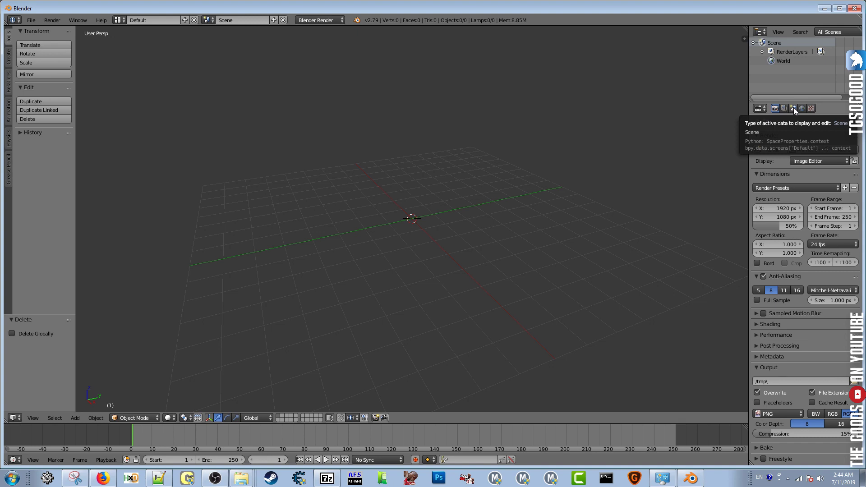
# Show the Scene properties, widen the properties area and move the NBA2KXX Importer Panel above all other panels.
pyautogui.click(792, 111)
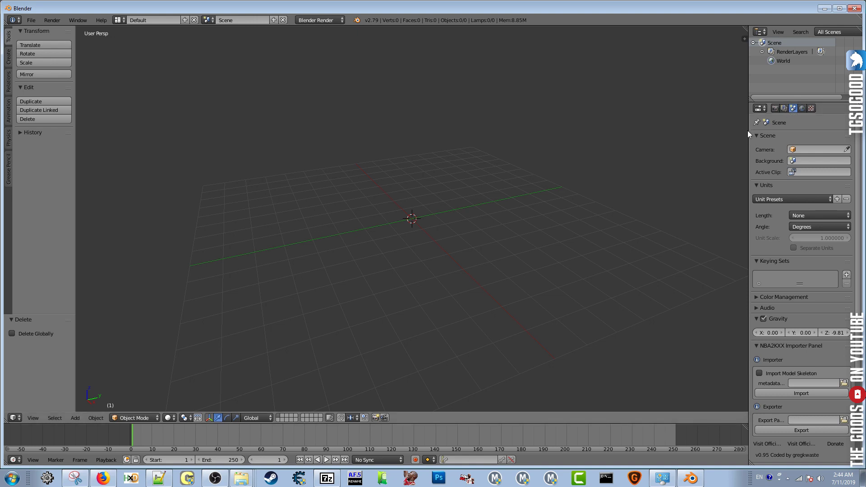
pyautogui.moveTo(748, 130); pyautogui.dragTo(708, 130)
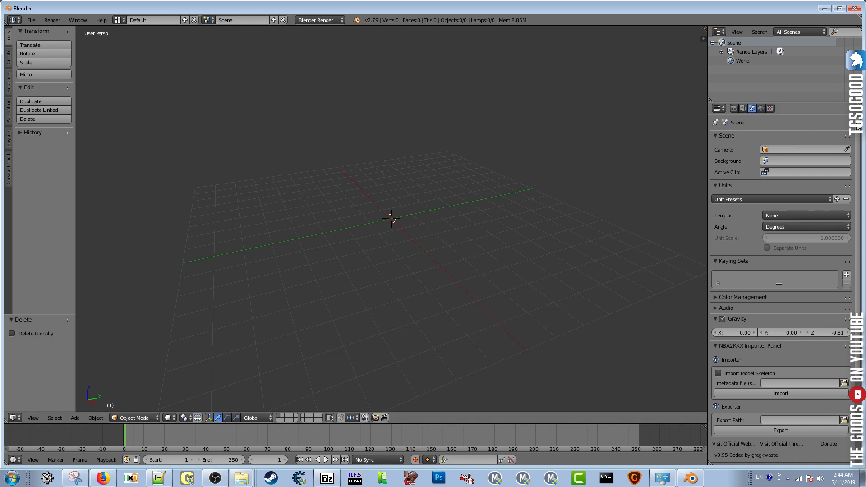
pyautogui.scroll(-5, 854, 130)
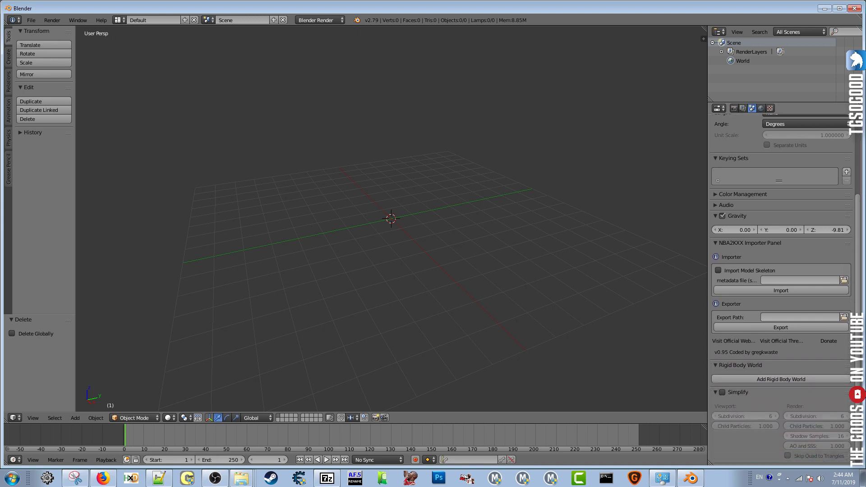
pyautogui.scroll(-1, 785, 288)
pyautogui.click(767, 234)
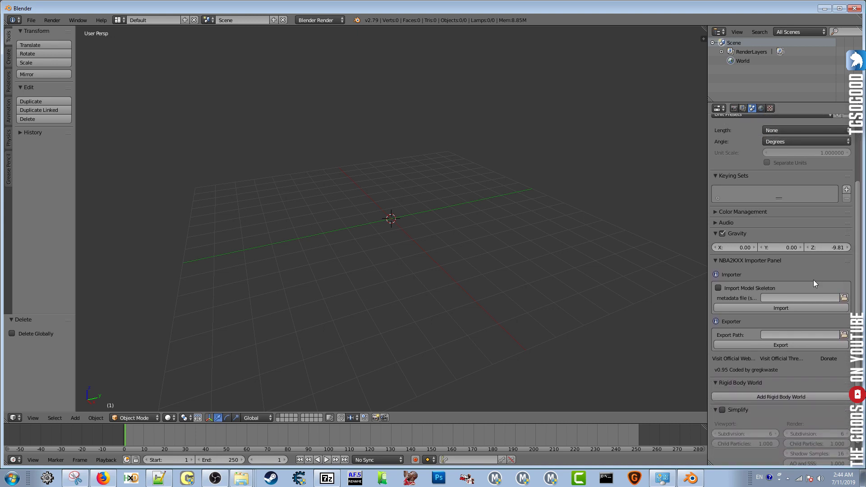
pyautogui.click(757, 261)
pyautogui.moveTo(849, 265); pyautogui.dragTo(842, 187)
pyautogui.moveTo(859, 228); pyautogui.dragTo(859, 156)
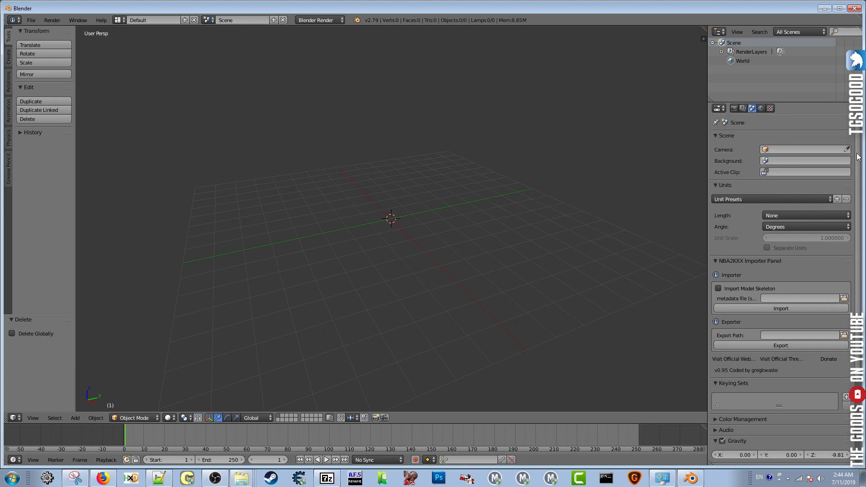
pyautogui.moveTo(848, 263); pyautogui.dragTo(847, 134)
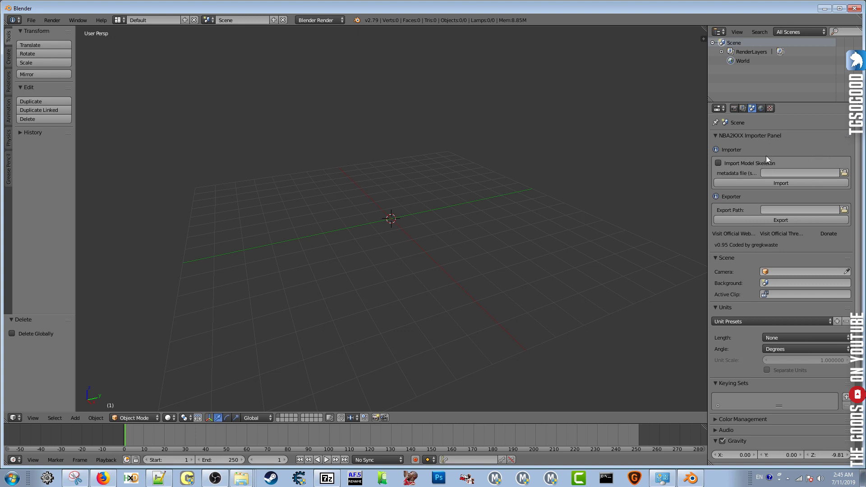
# Save the empty scene and current layout as the startup file.
pyautogui.click(32, 20)
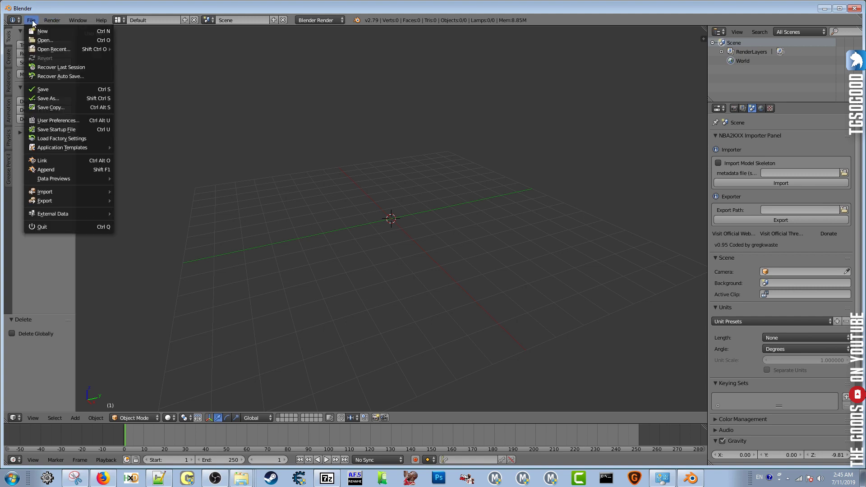
pyautogui.click(101, 129)
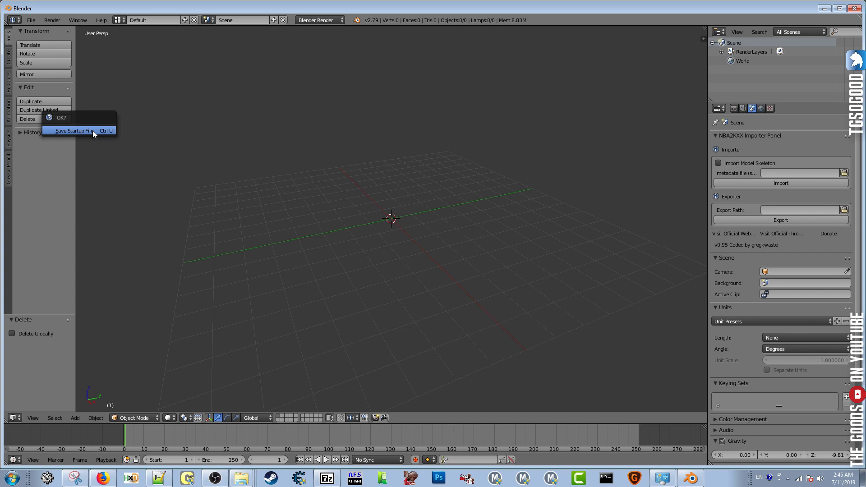
pyautogui.click(92, 130)
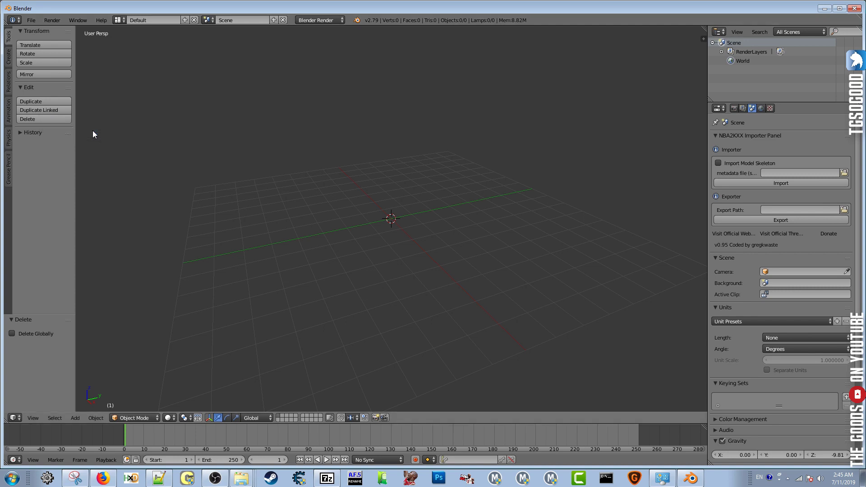
# Quit Blender without saving the scene, restart it and dismiss the splash screen.
pyautogui.click(853, 9)
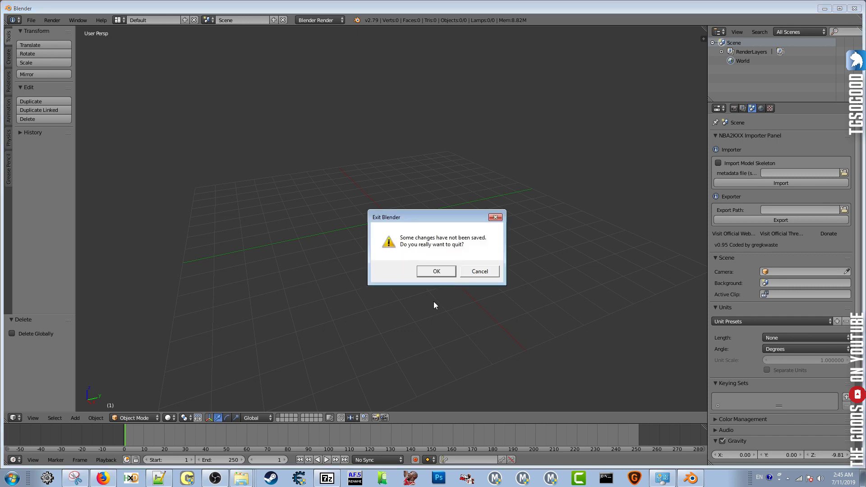
pyautogui.click(445, 273)
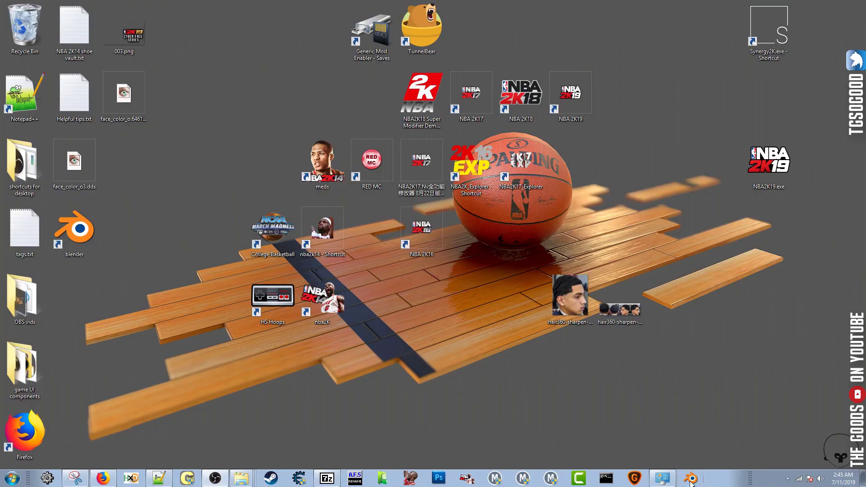
pyautogui.click(691, 479)
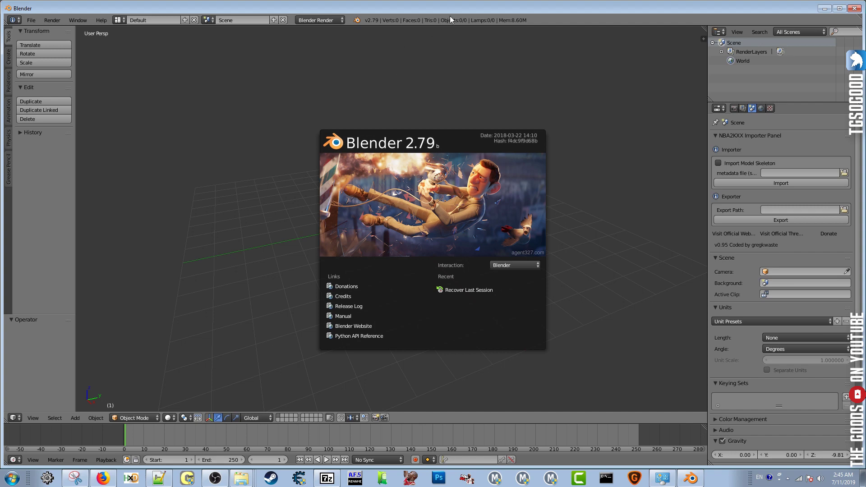
pyautogui.click(554, 29)
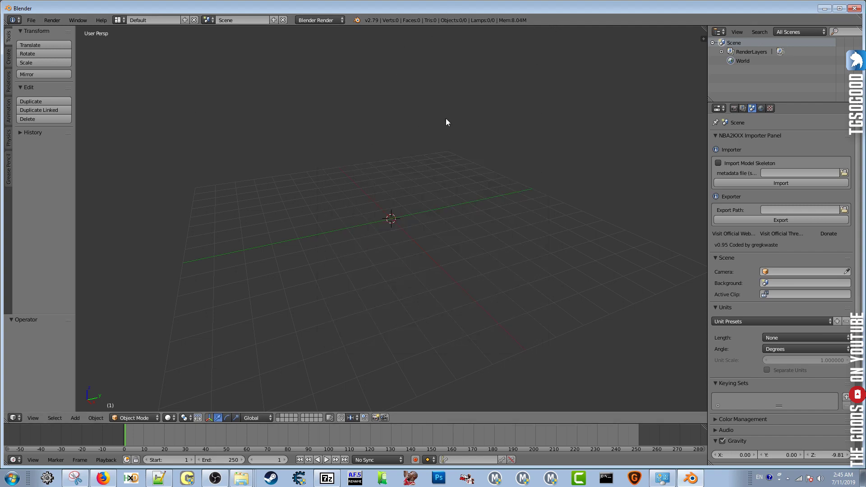
# Choose hihead.SCNE from the exported_new folder as the importer's metadata file and import the model.
pyautogui.moveTo(446, 120); pyautogui.dragTo(378, 97, button='middle')
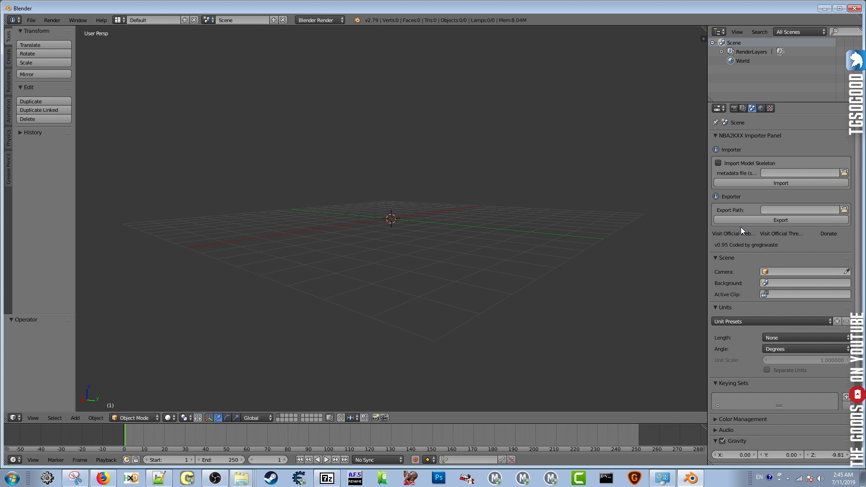
pyautogui.click(843, 173)
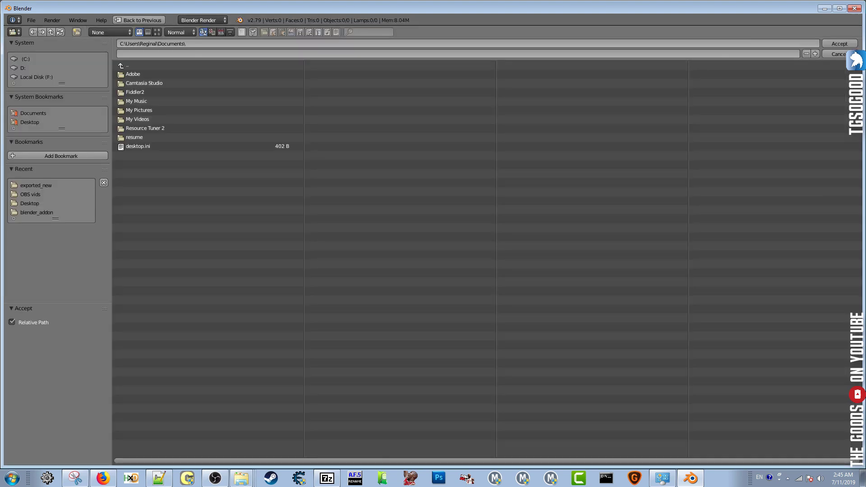
pyautogui.click(43, 186)
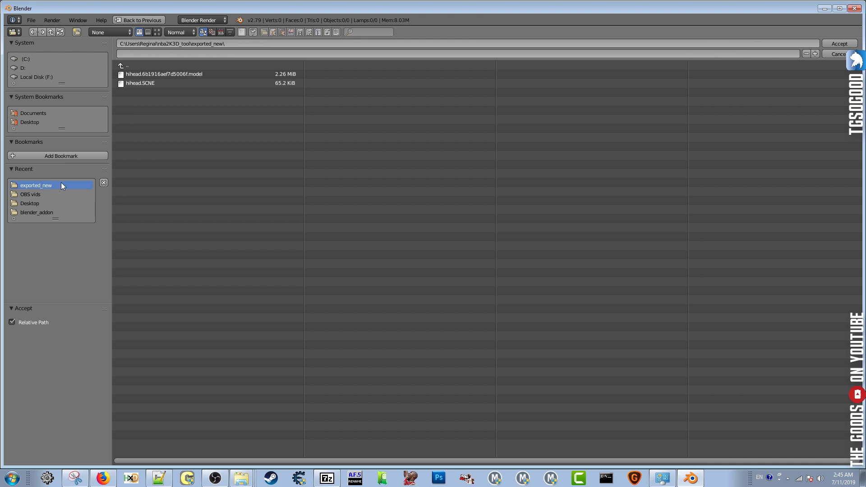
pyautogui.click(141, 84)
pyautogui.click(835, 44)
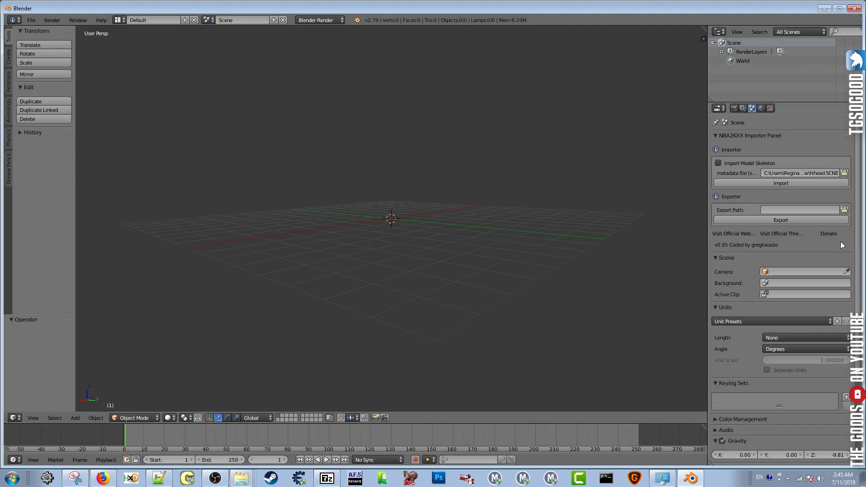
pyautogui.click(808, 182)
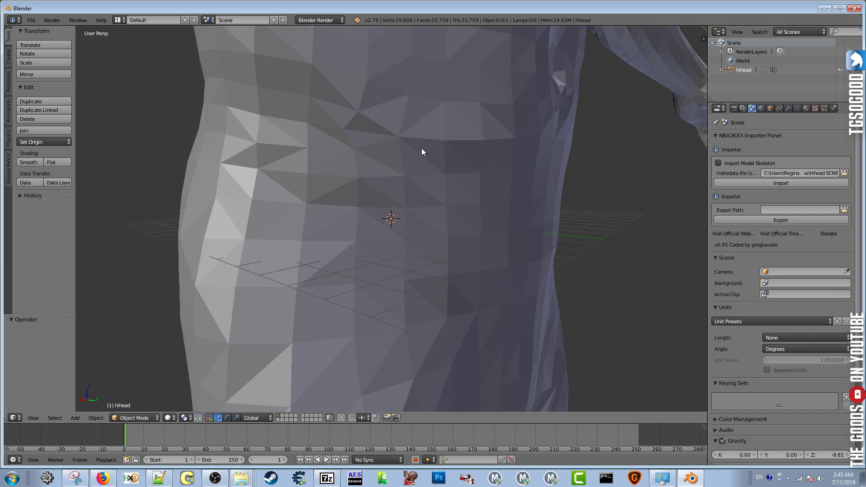
# Select the imported hihead model and scale it uniformly to about 0.166.
pyautogui.moveTo(531, 152); pyautogui.dragTo(489, 150, button='middle')
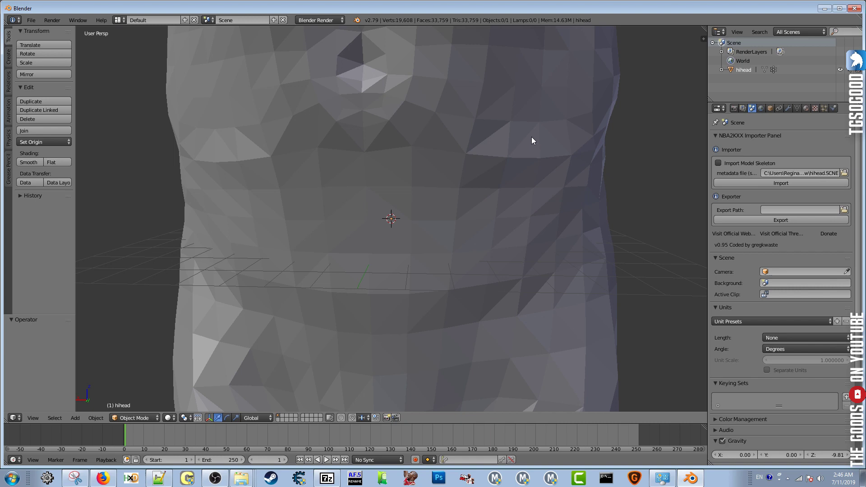
pyautogui.press('a')
pyautogui.press('s')
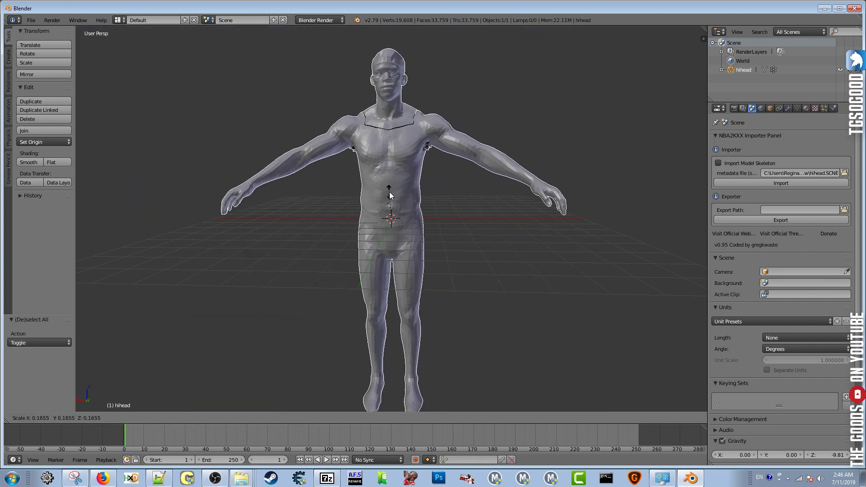
pyautogui.click(379, 199)
pyautogui.moveTo(472, 210); pyautogui.dragTo(477, 211, button='middle')
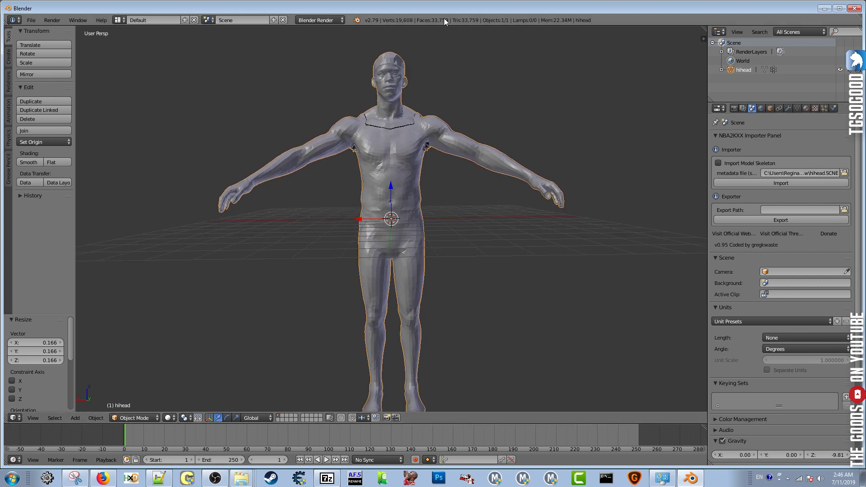
pyautogui.click(30, 21)
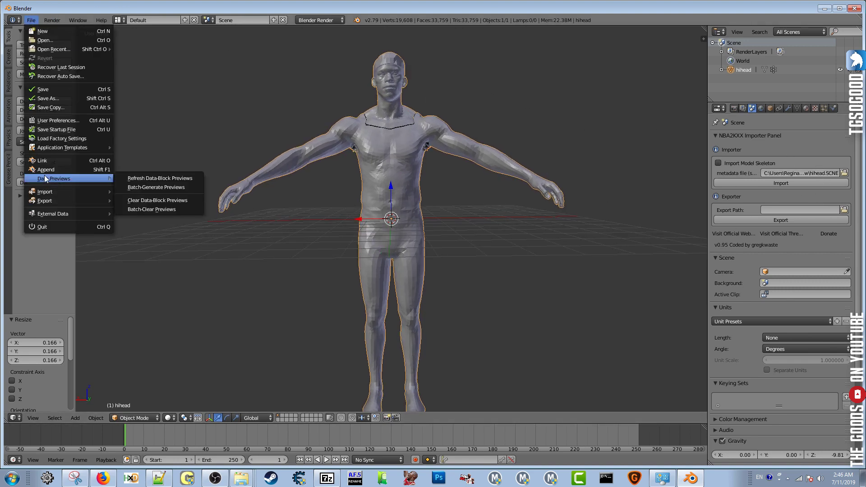
pyautogui.click(84, 130)
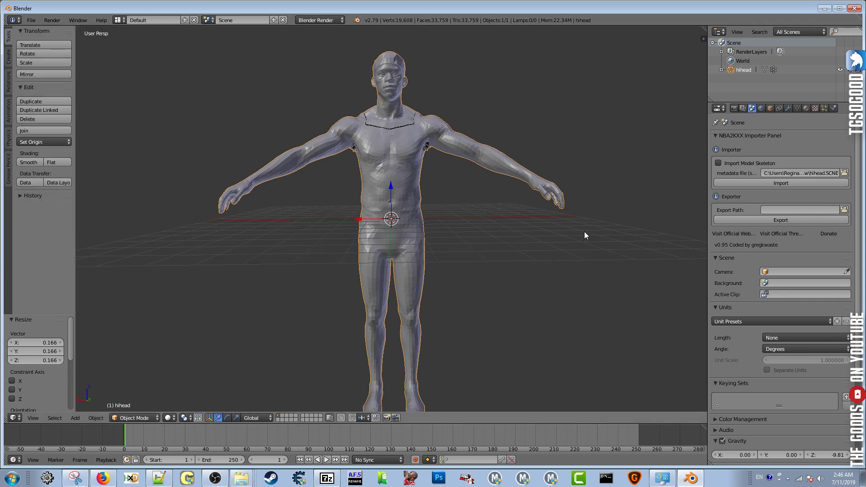
pyautogui.moveTo(584, 233); pyautogui.dragTo(612, 242, button='middle')
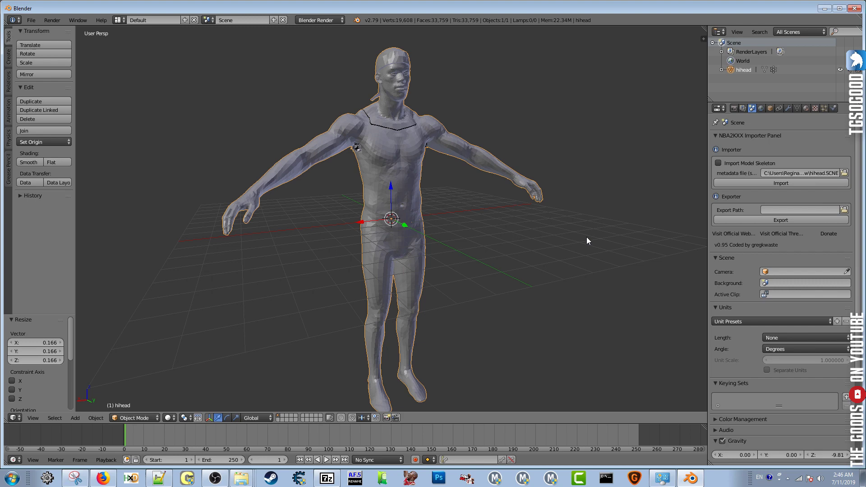
pyautogui.moveTo(510, 239); pyautogui.dragTo(443, 242, button='middle')
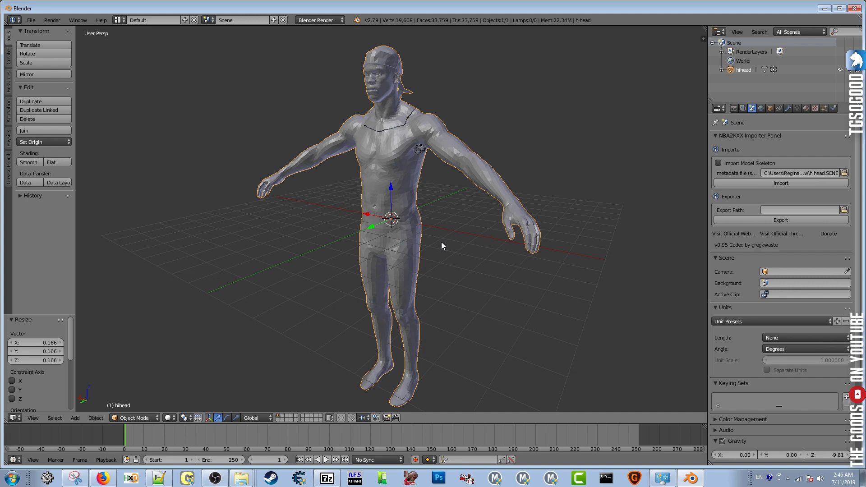
pyautogui.moveTo(420, 221); pyautogui.dragTo(446, 221, button='middle')
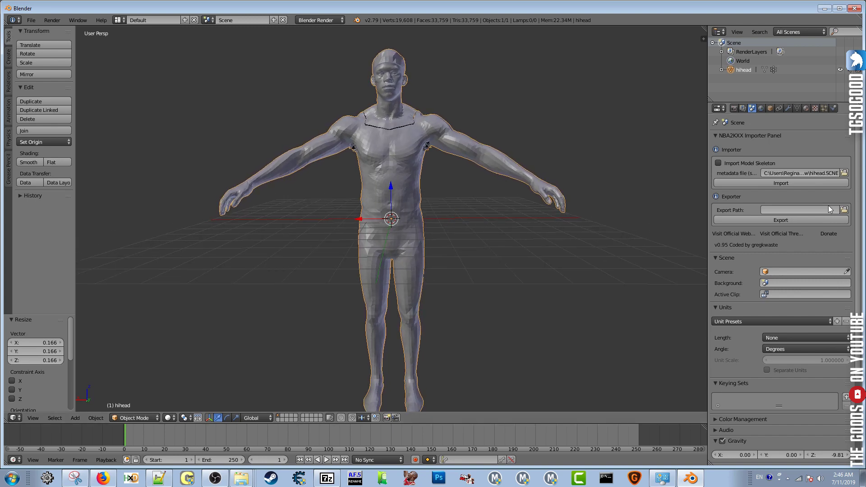
# Delete the hihead object from the scene.
pyautogui.rightClick(737, 71)
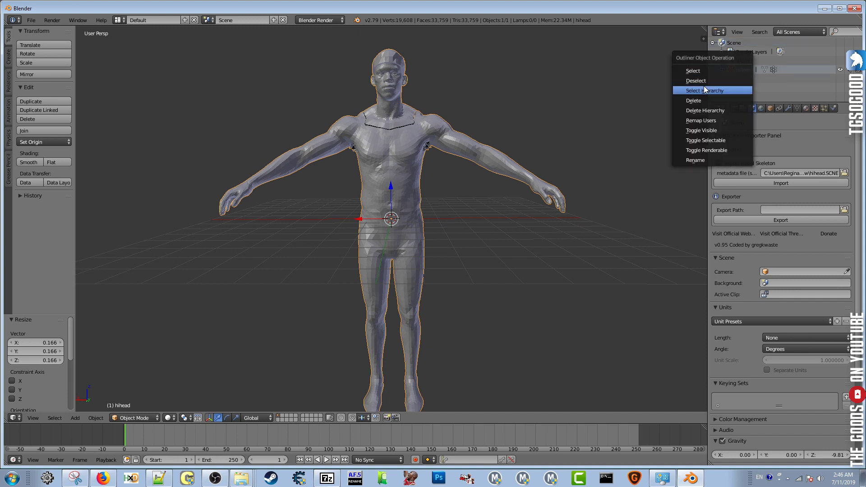
pyautogui.click(697, 101)
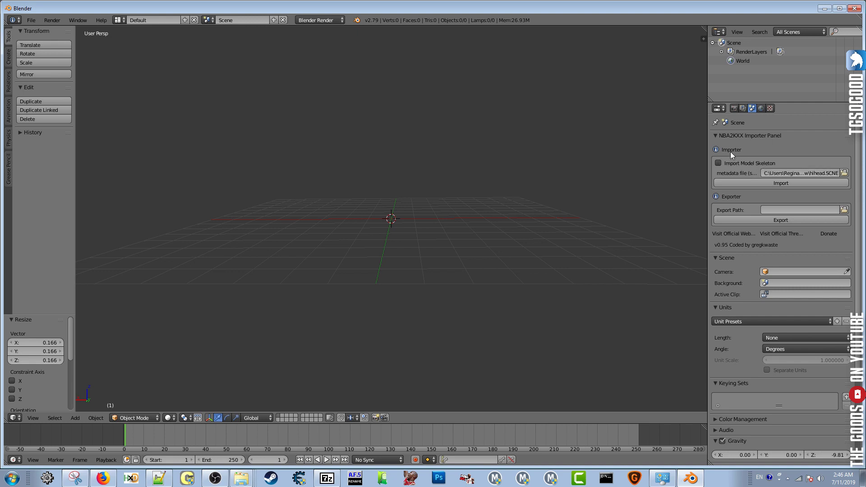
# Choose hihead.SCNE as the importer's metadata file again and import the model into the emptied scene.
pyautogui.click(843, 173)
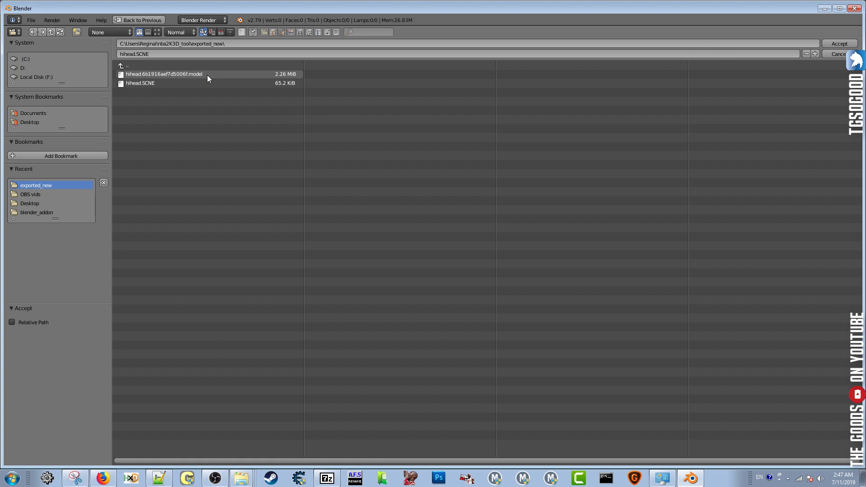
pyautogui.click(139, 85)
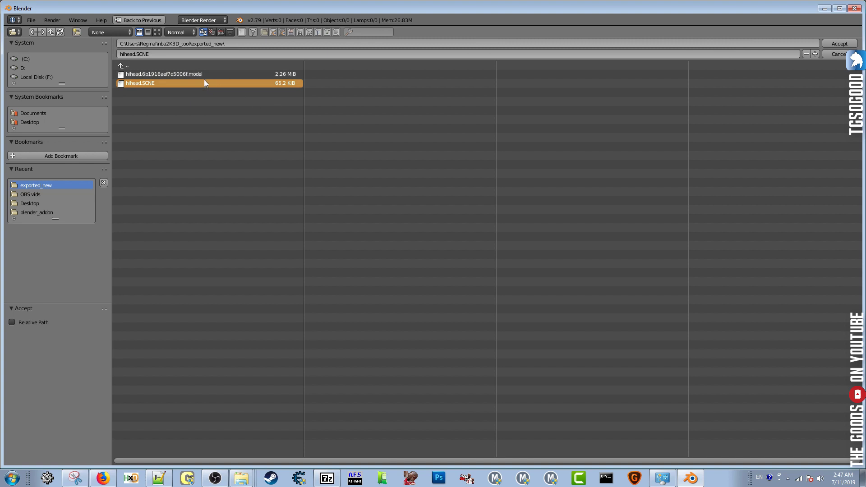
pyautogui.click(846, 45)
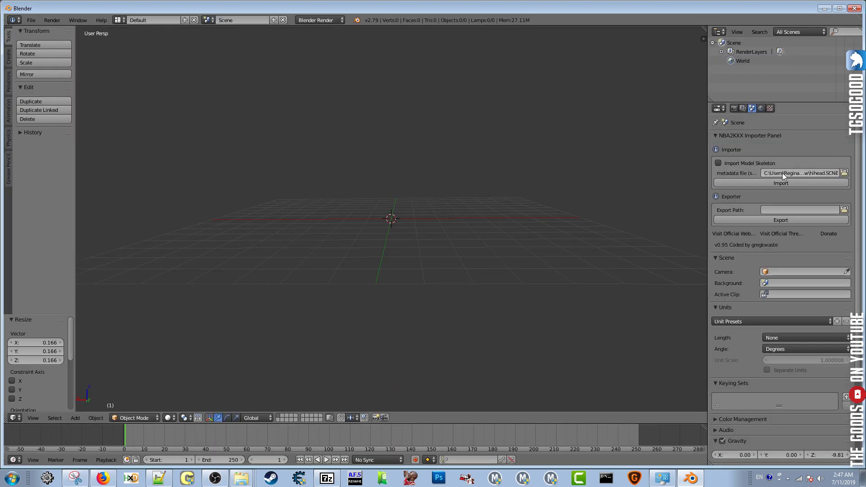
pyautogui.click(755, 184)
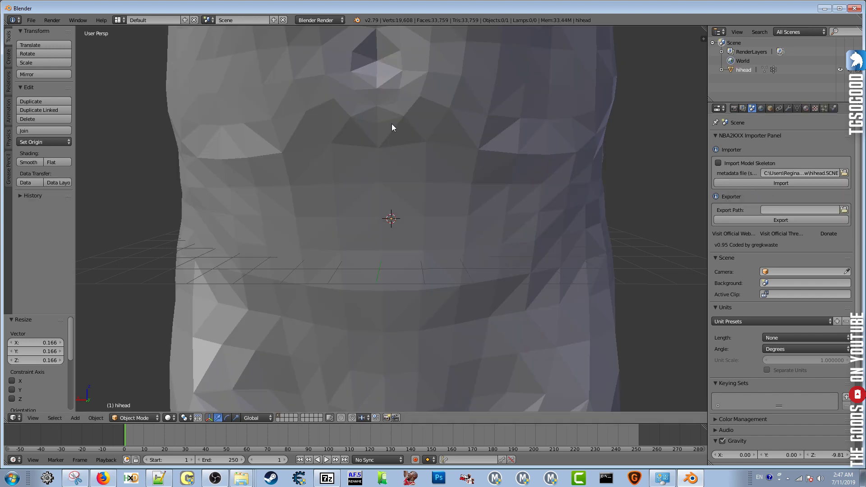
# Examine the re-imported hihead model from several angles until the face side of the whole body is in frame.
pyautogui.moveTo(391, 124); pyautogui.dragTo(427, 93, button='middle')
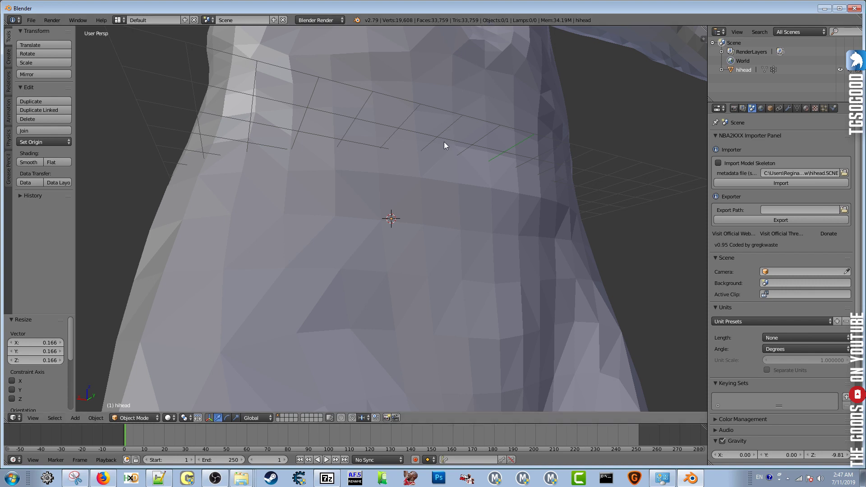
pyautogui.scroll(-2, 442, 143)
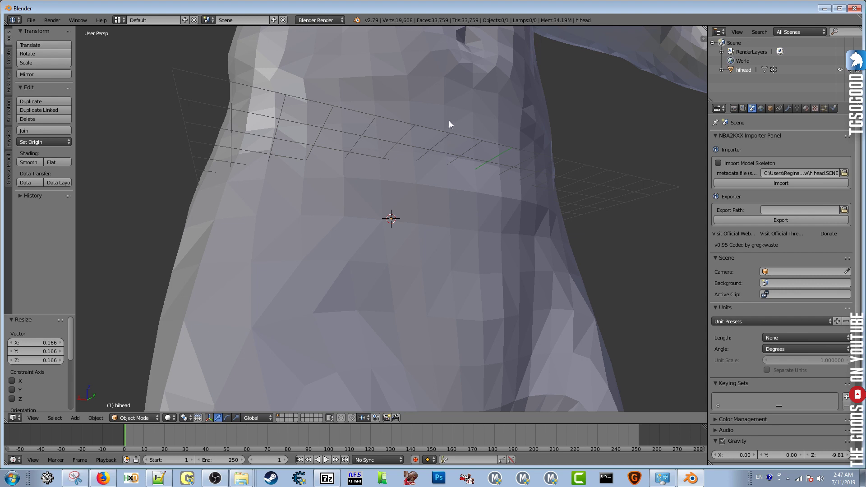
pyautogui.scroll(-3, 449, 122)
pyautogui.scroll(-4, 453, 140)
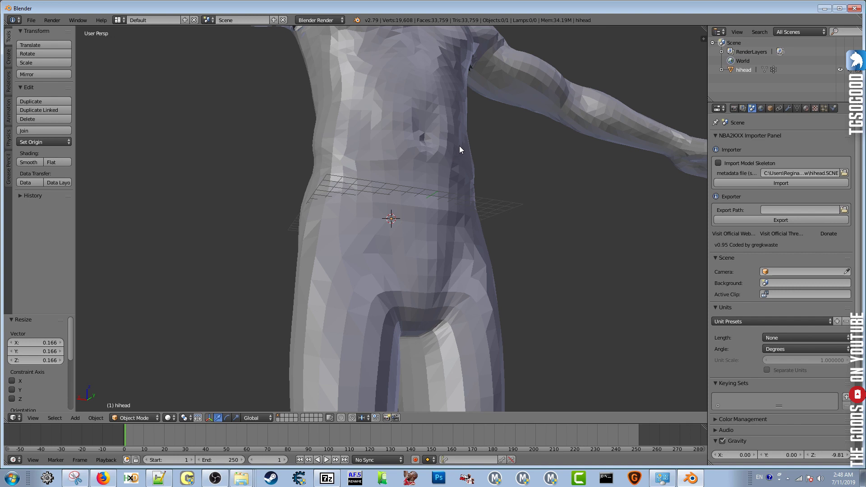
pyautogui.scroll(-3, 461, 149)
pyautogui.scroll(3, 454, 158)
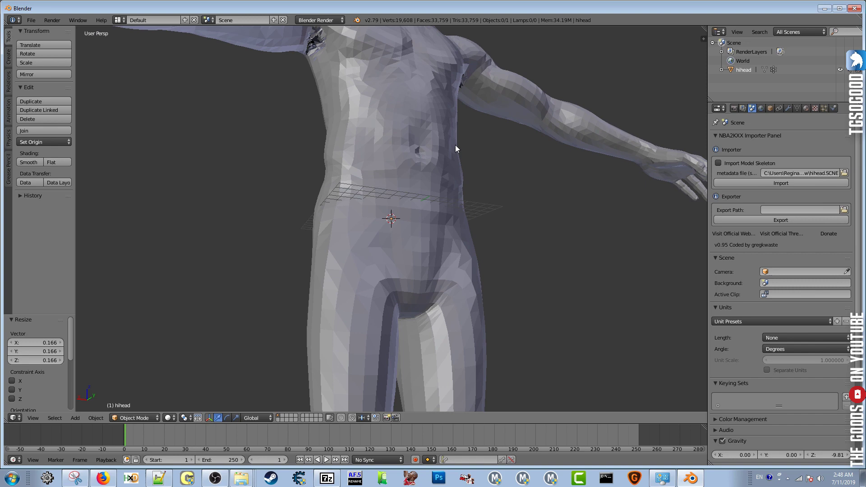
pyautogui.moveTo(456, 145); pyautogui.dragTo(395, 139, button='middle')
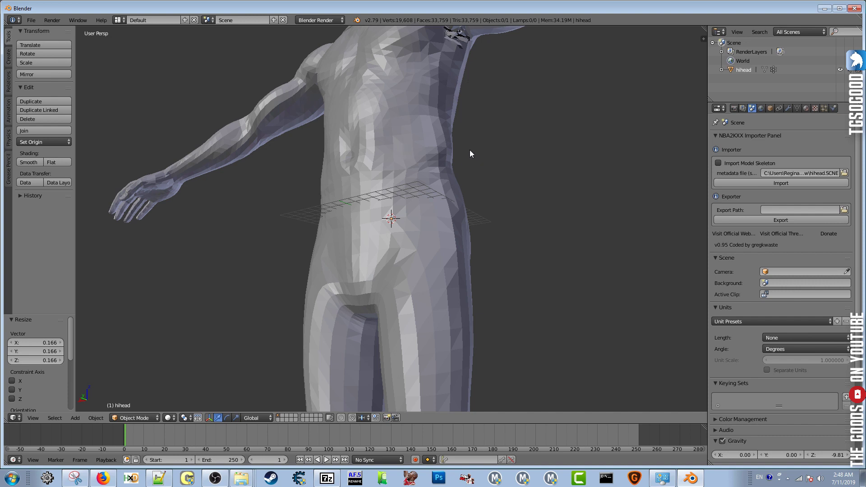
pyautogui.moveTo(472, 96); pyautogui.dragTo(493, 174, button='middle')
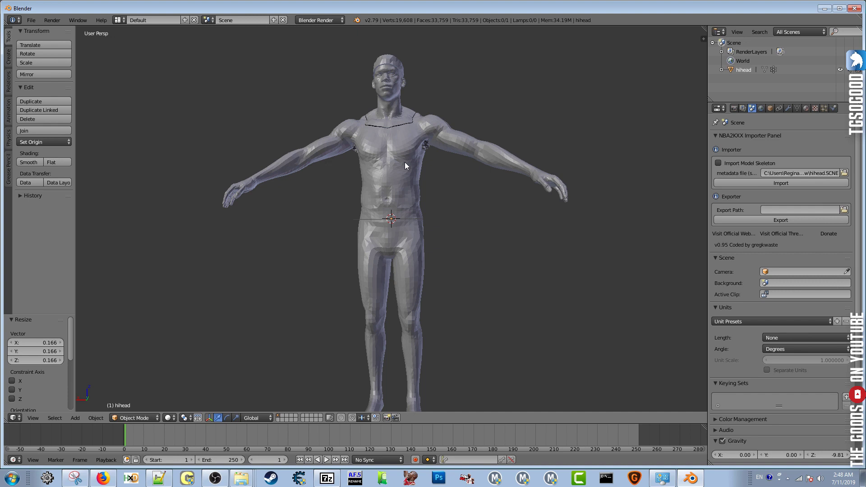
pyautogui.moveTo(405, 162); pyautogui.dragTo(420, 175, button='middle')
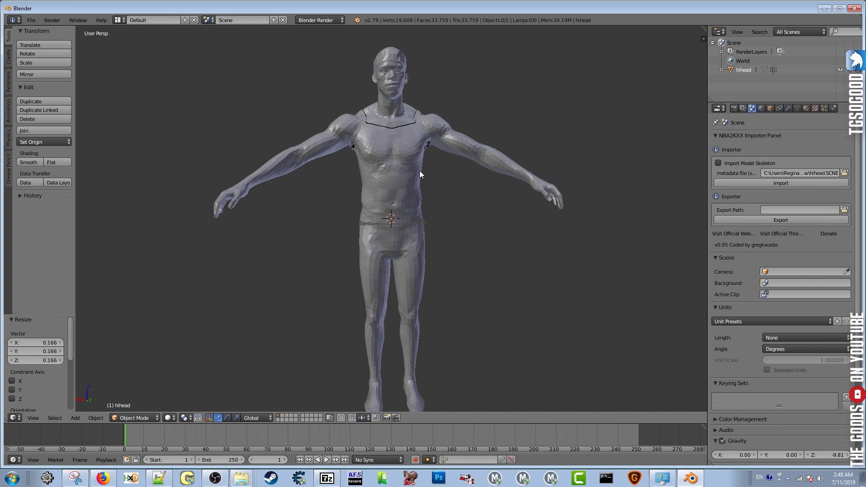
# Compare the hihead model in perspective and orthographic projection, ending in orthographic.
pyautogui.press('KP_5')
pyautogui.press('KP_5')
pyautogui.press('KP_5')
pyautogui.moveTo(435, 200); pyautogui.dragTo(426, 183, button='middle')
pyautogui.press('KP_5')
pyautogui.press('KP_5')
pyautogui.press('KP_5')
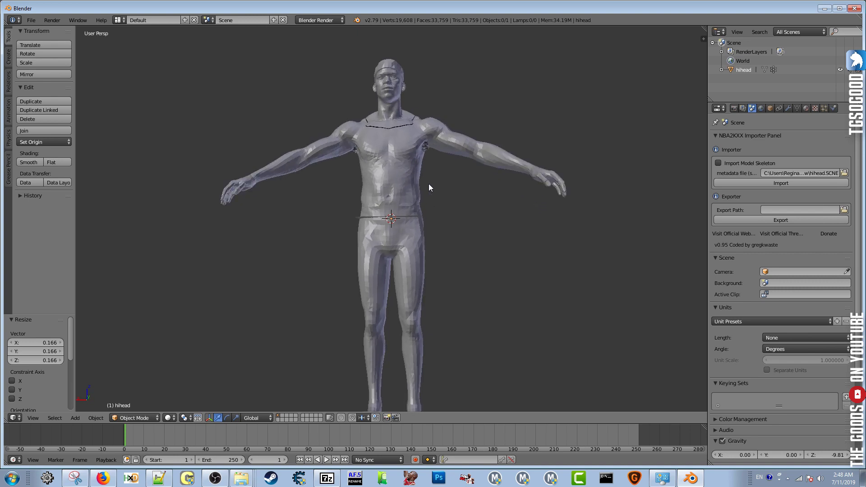
pyautogui.press('KP_5')
pyautogui.press('KP_5')
pyautogui.press('KP_5')
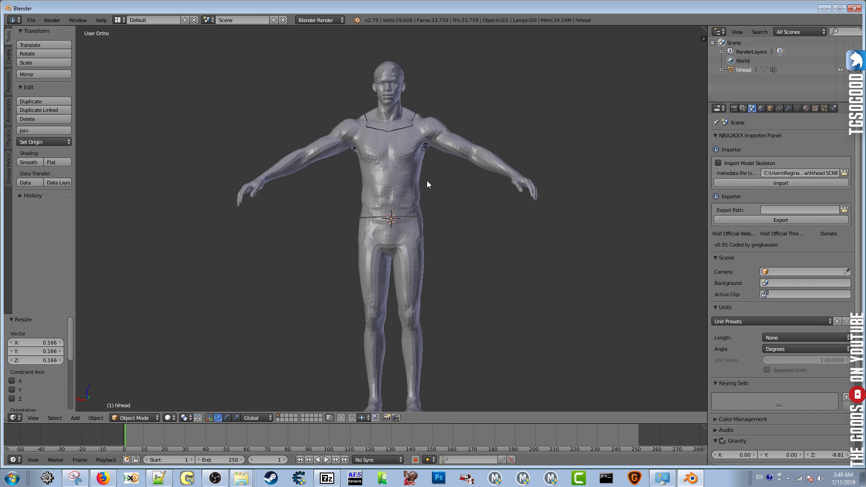
# Inspect the model in the front, back, right, left, top and bottom orthographic views, returning to the back view.
pyautogui.press('KP_1')
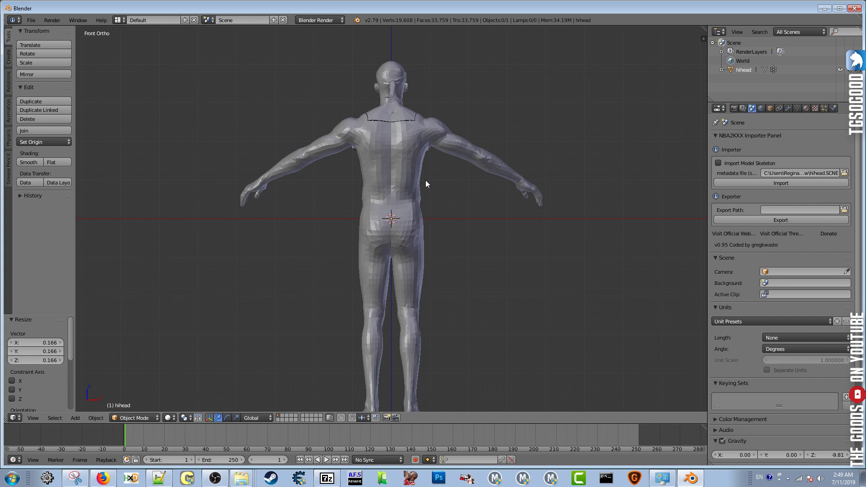
pyautogui.press('ctrl+KP_1')
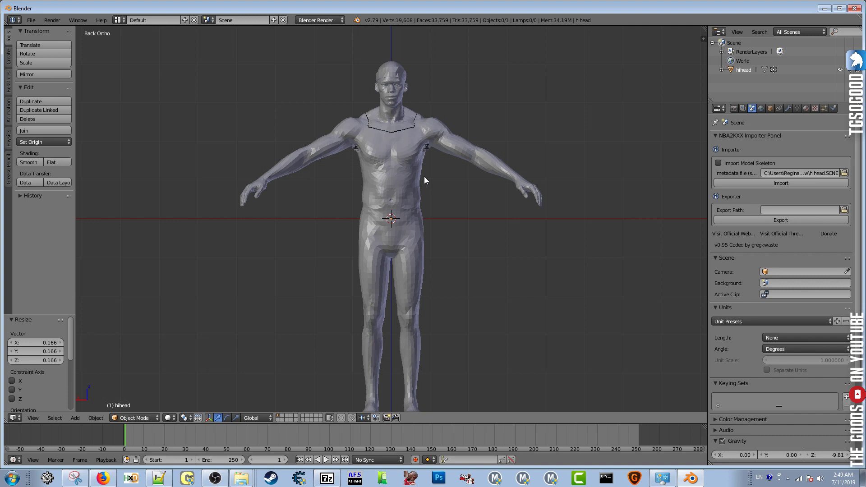
pyautogui.press('KP_3')
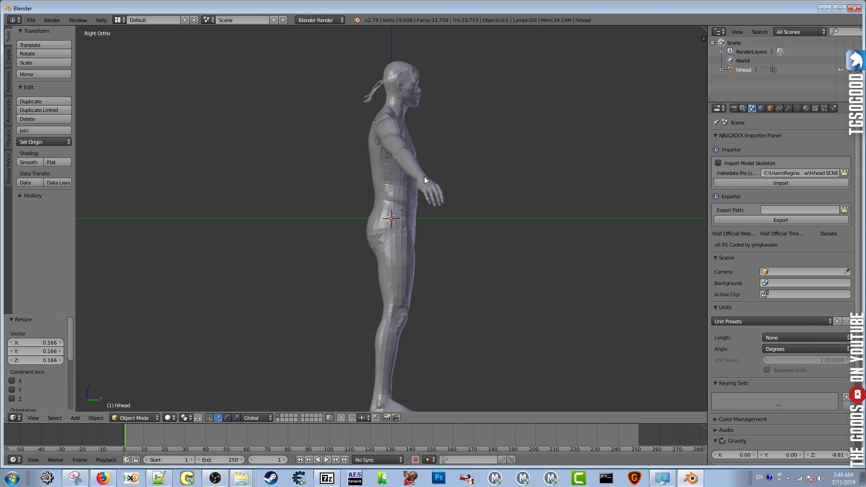
pyautogui.press('ctrl+KP_3')
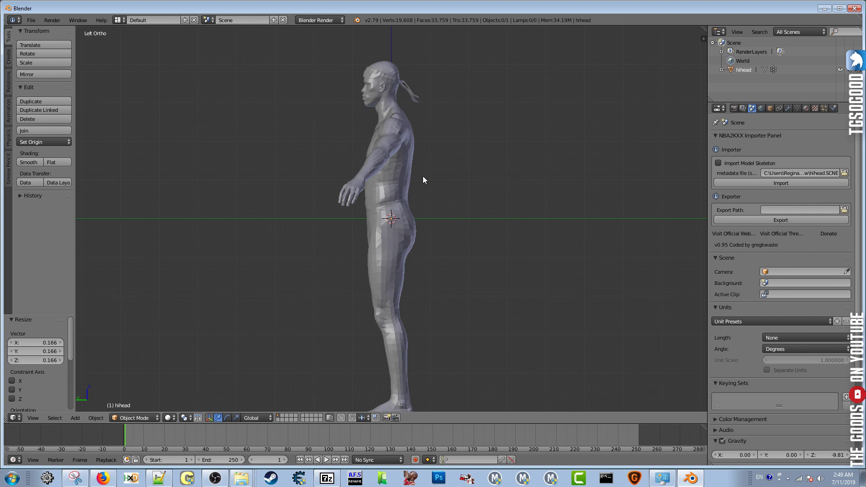
pyautogui.press('KP_7')
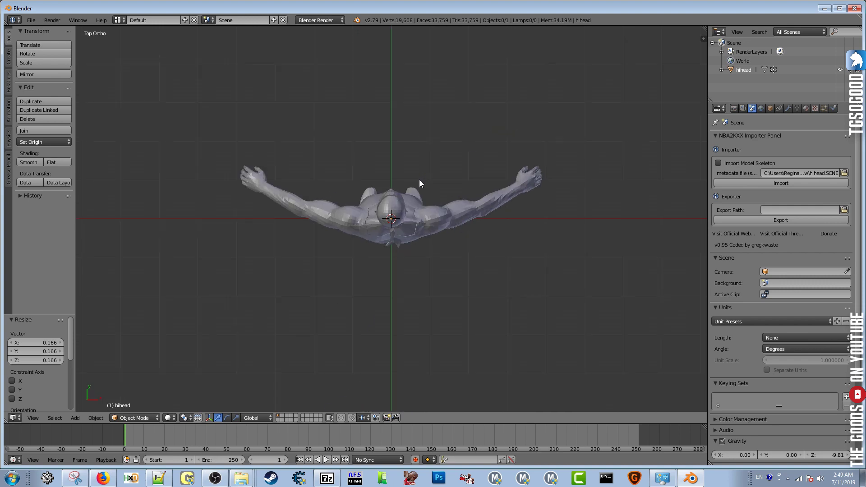
pyautogui.press('ctrl+KP_7')
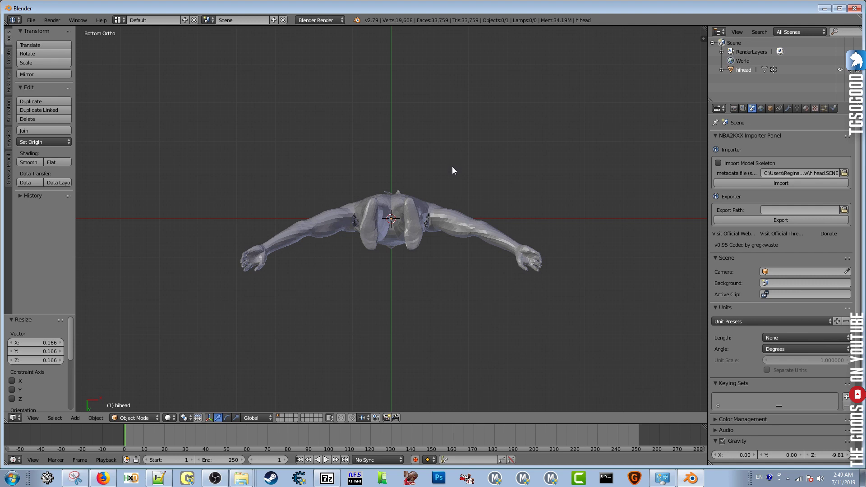
pyautogui.press('ctrl+KP_1')
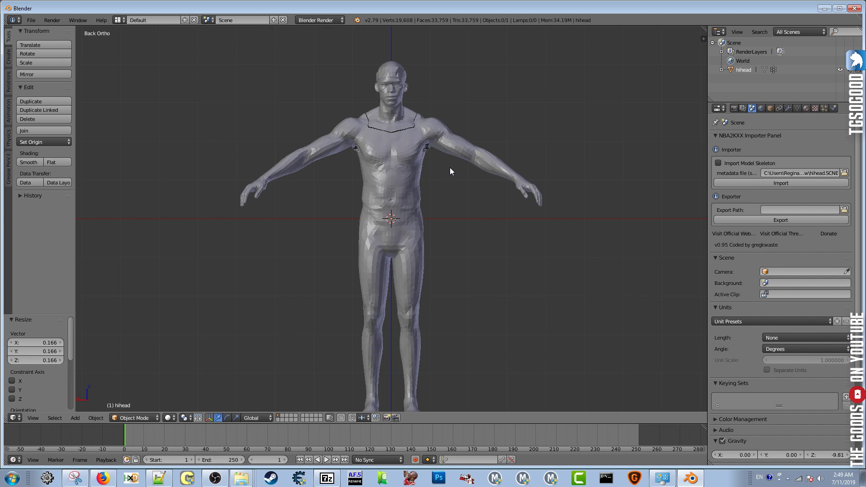
# Check the model in back perspective and right side view, toggle the projection, and return to the back orthographic view.
pyautogui.press('KP_5')
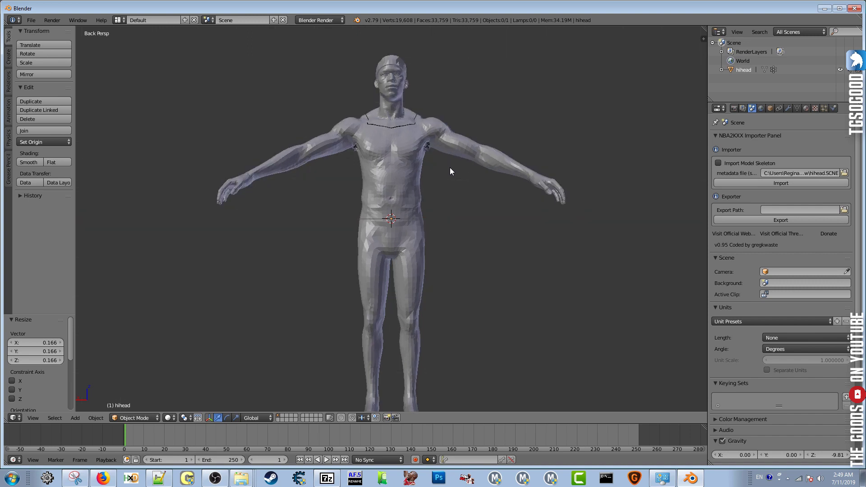
pyautogui.press('KP_3')
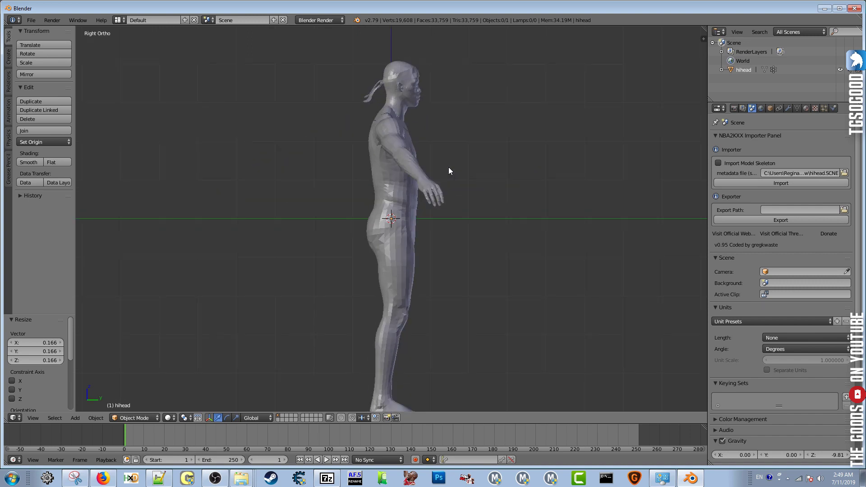
pyautogui.press('KP_5')
pyautogui.press('KP_5')
pyautogui.press('KP_5')
pyautogui.press('ctrl+KP_1')
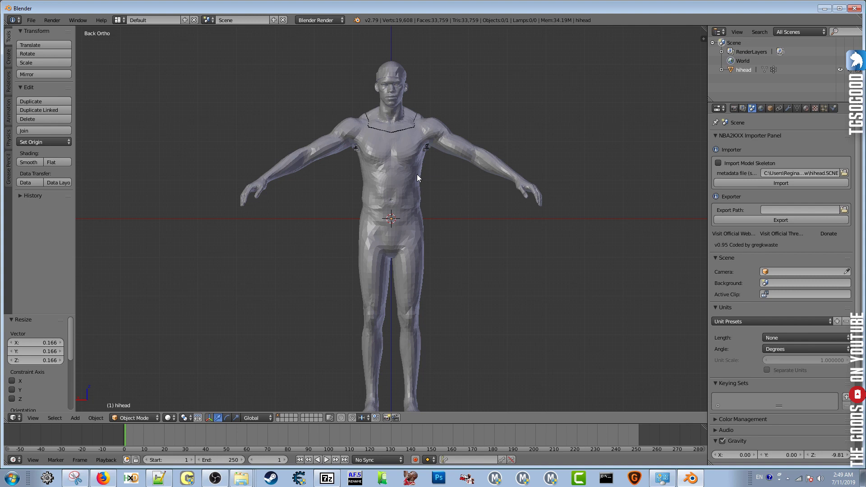
# Quit Blender without saving the imported scene, restart it and dismiss the splash screen.
pyautogui.click(854, 9)
pyautogui.click(444, 269)
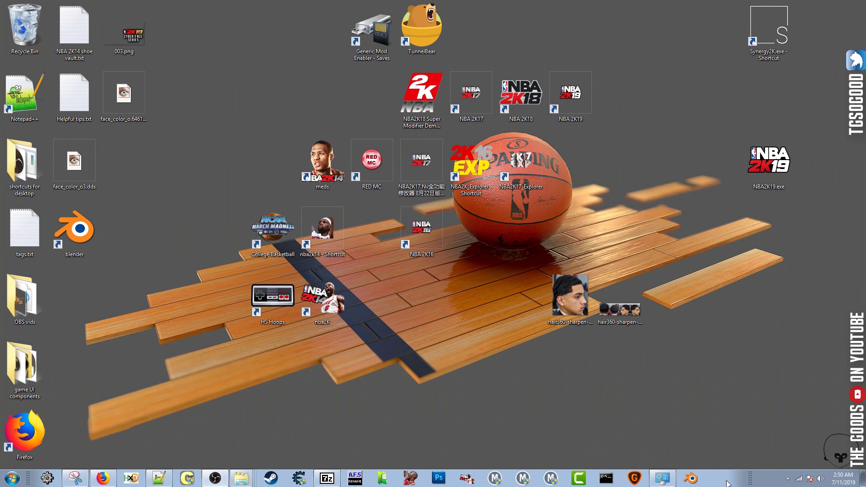
pyautogui.click(694, 482)
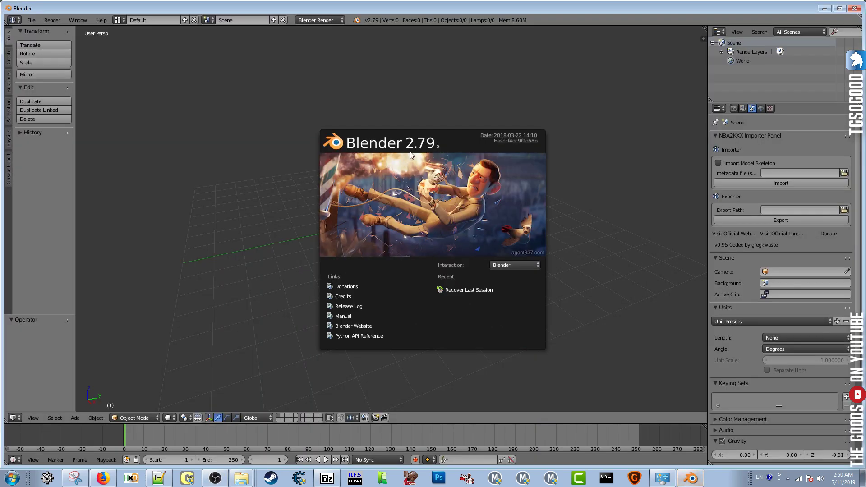
pyautogui.click(536, 70)
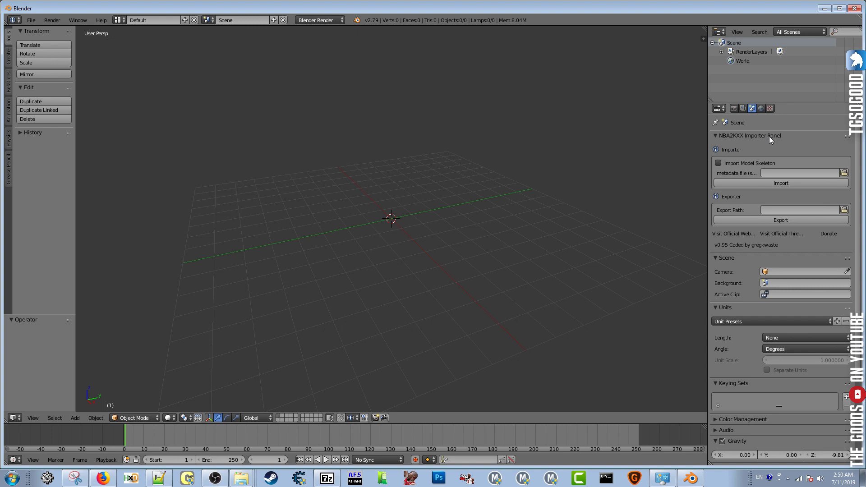
# Pick hihead.SCNE from the recent exported_new folder as the importer's metadata file and import the model.
pyautogui.click(845, 173)
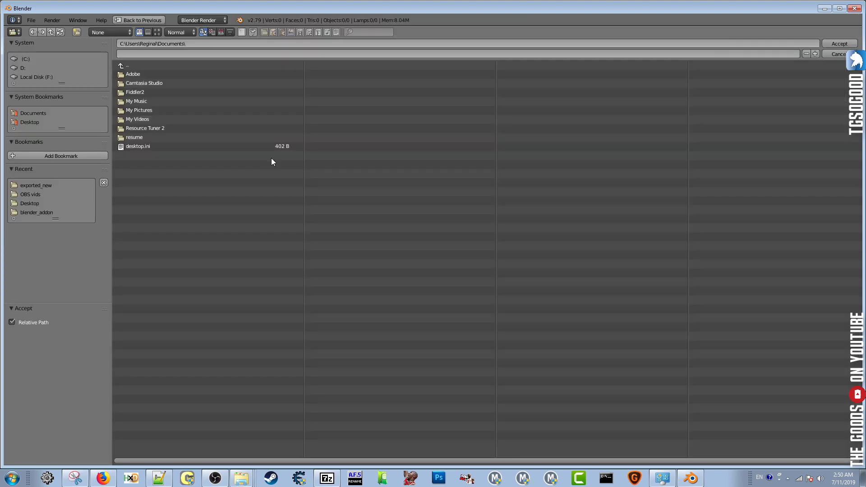
pyautogui.click(46, 186)
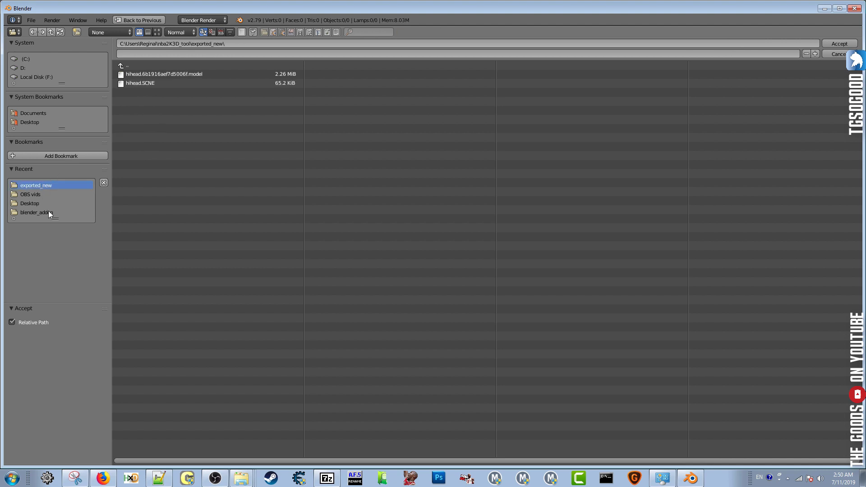
pyautogui.click(248, 43)
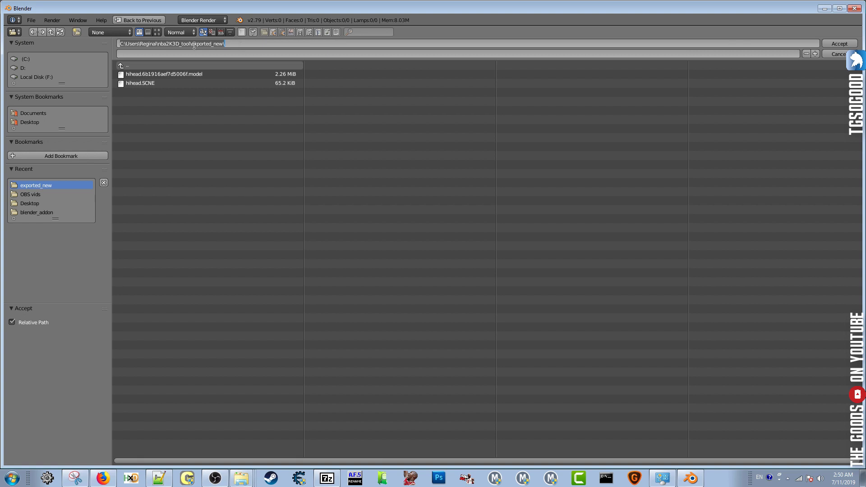
pyautogui.press('Return')
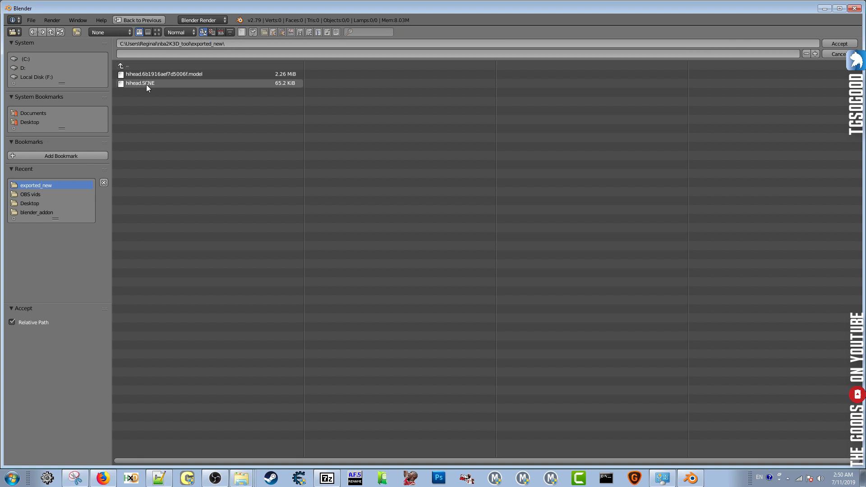
pyautogui.click(146, 84)
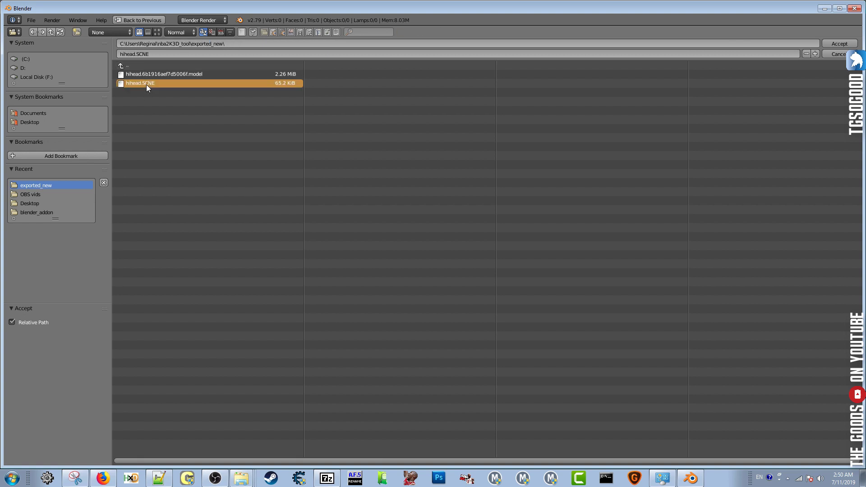
pyautogui.click(835, 44)
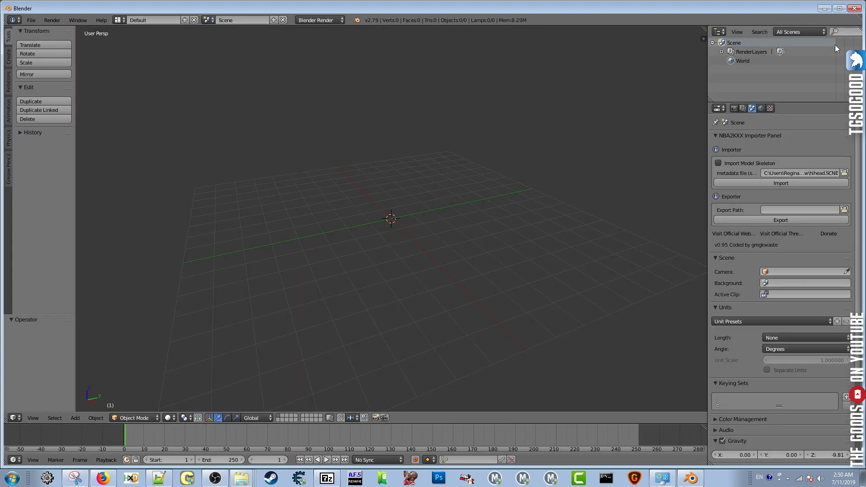
pyautogui.click(789, 184)
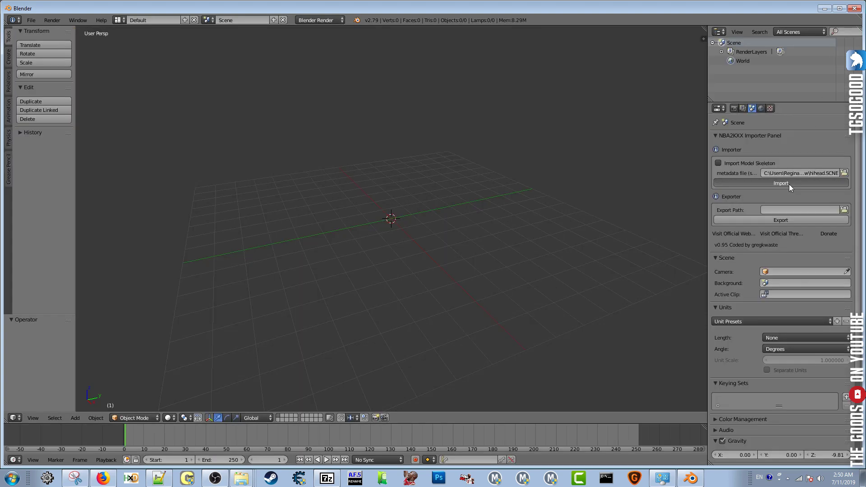
# Show nearly the whole hihead figure in the back orthographic view.
pyautogui.scroll(3, 556, 183)
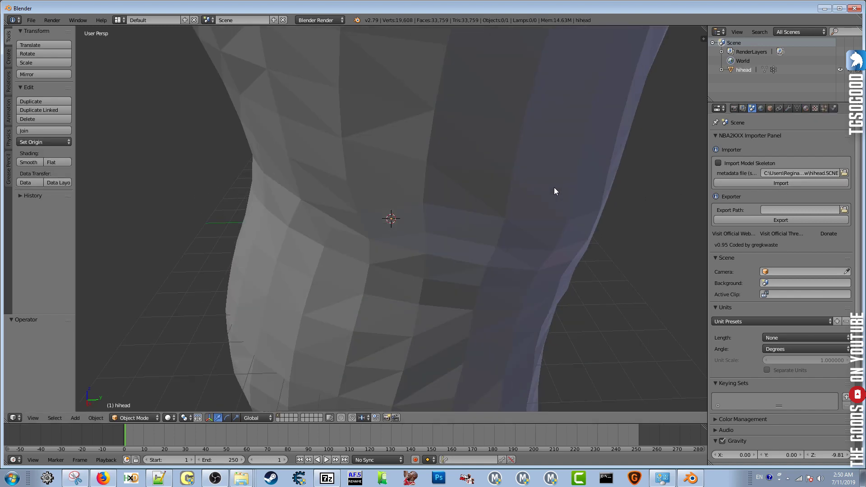
pyautogui.moveTo(438, 165); pyautogui.dragTo(467, 159, button='middle')
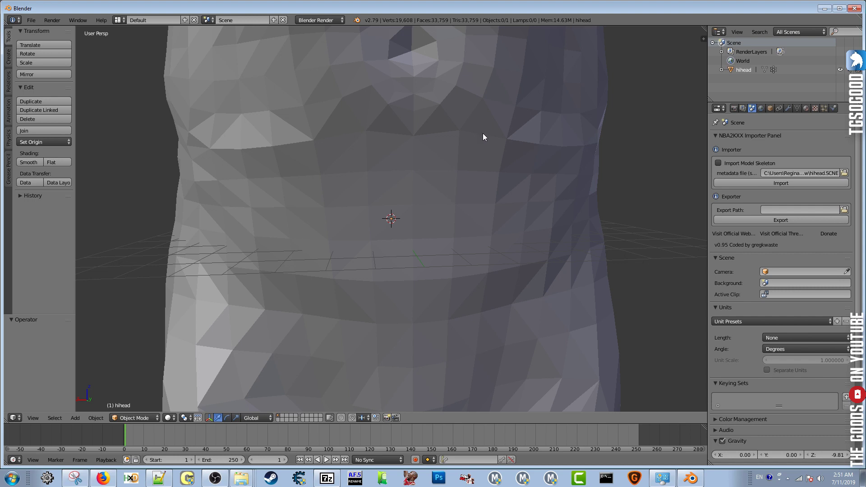
pyautogui.scroll(-9, 475, 96)
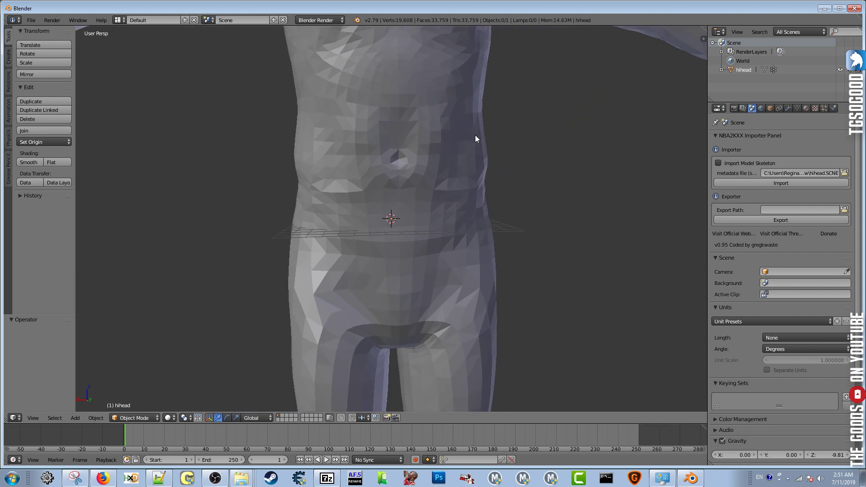
pyautogui.scroll(-2, 483, 252)
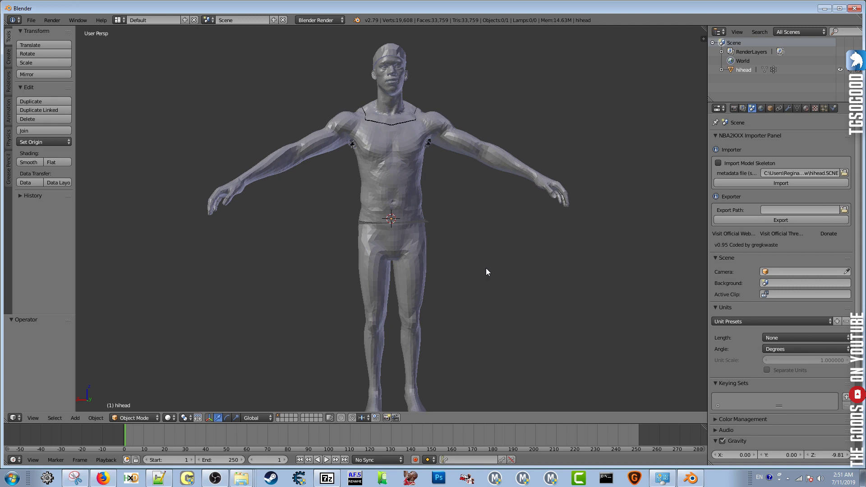
pyautogui.press('KP_5')
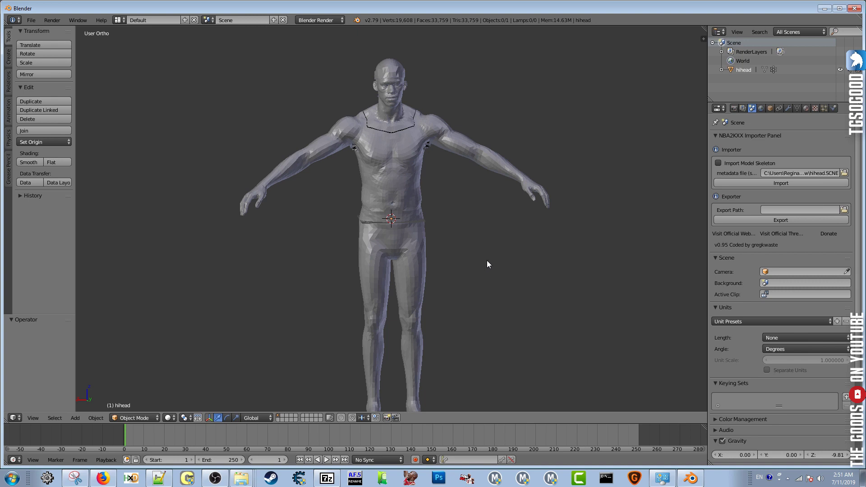
pyautogui.press('ctrl+KP_1')
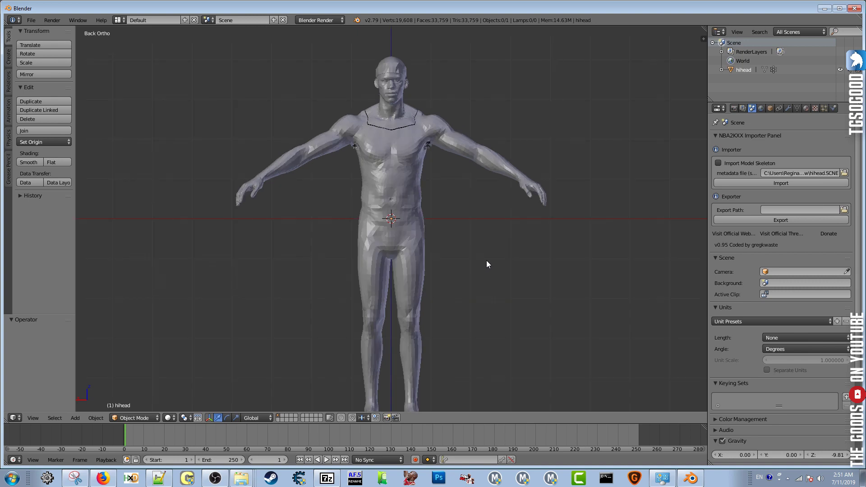